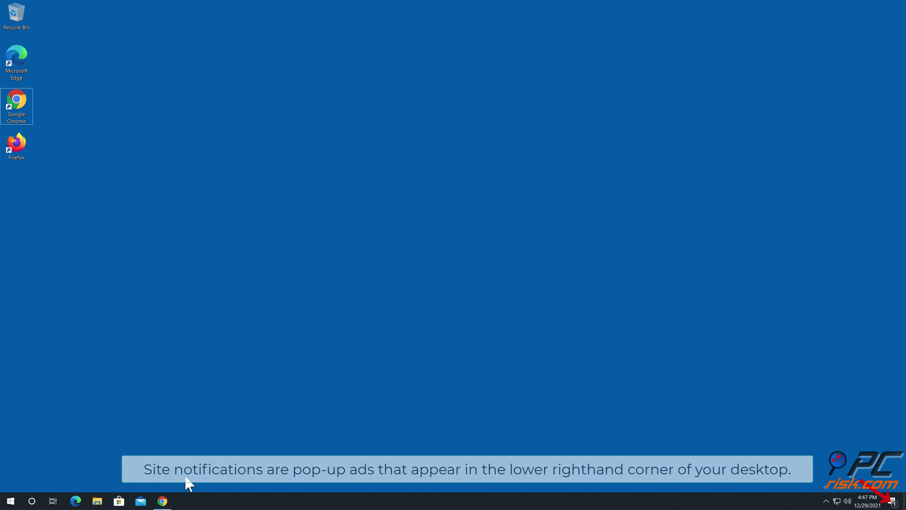
- Bring up the Chrome window showing holywordtoday.com's request to show notifications
left_click(168, 500)
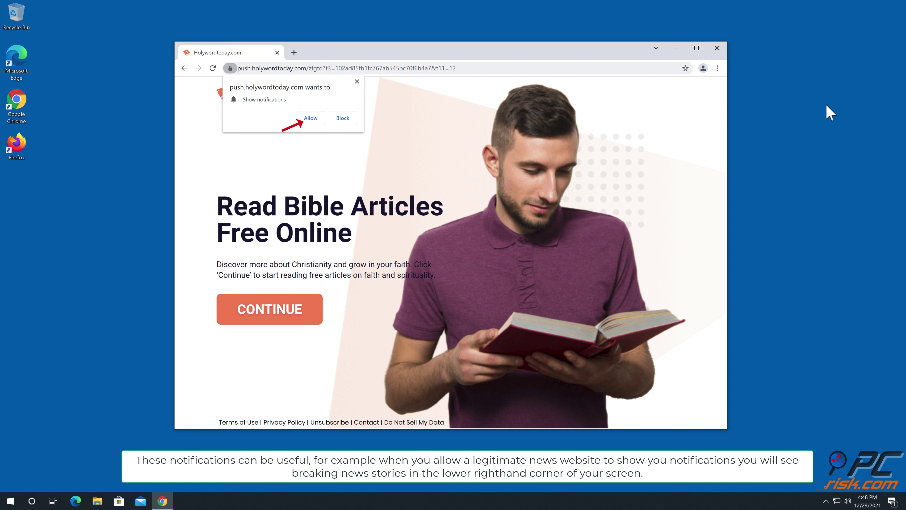
- Allow push.holywordtoday.com to show notifications
left_click(310, 118)
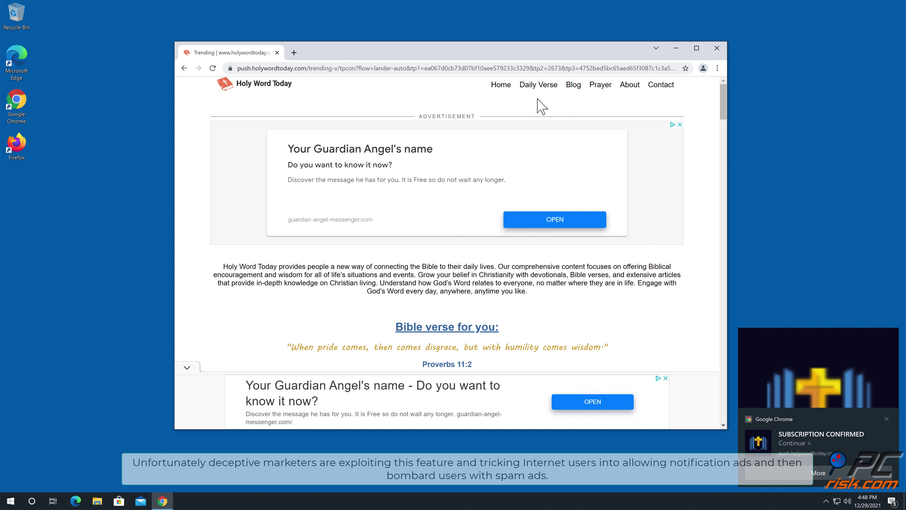
- Close Chrome and dismiss the SUBSCRIPTION CONFIRMED and One-Sentence Prayer notifications
left_click(715, 50)
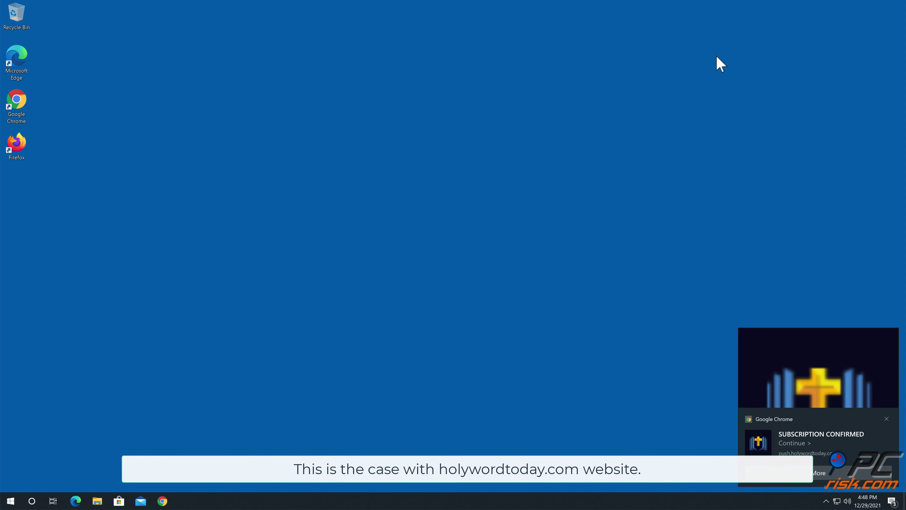
left_click(887, 419)
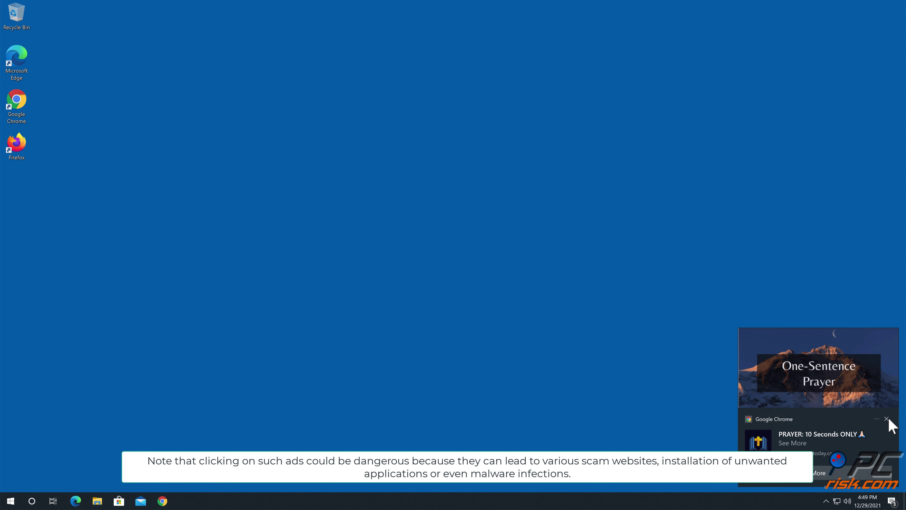
left_click(888, 419)
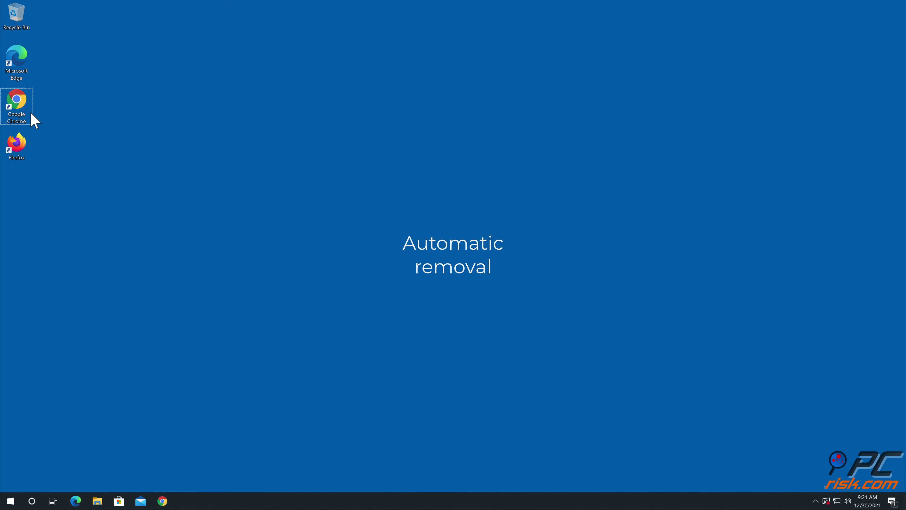
double_click(24, 114)
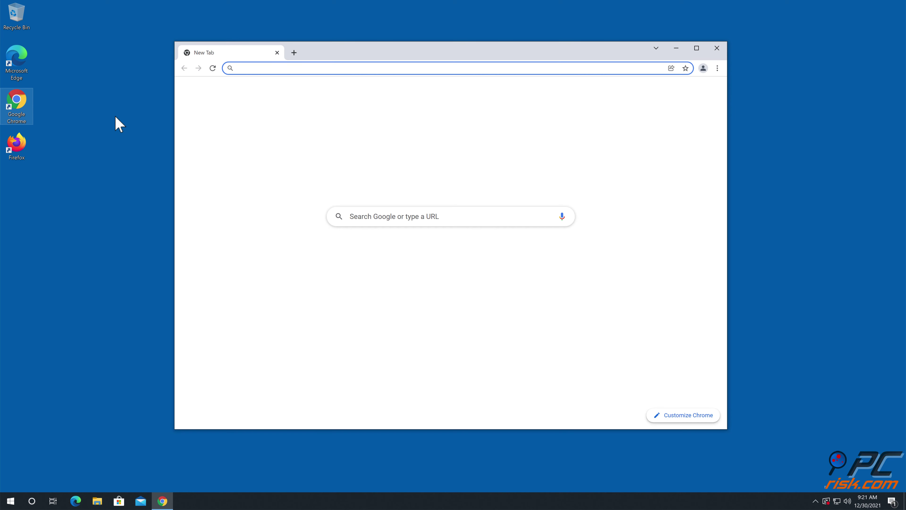
type("www.c")
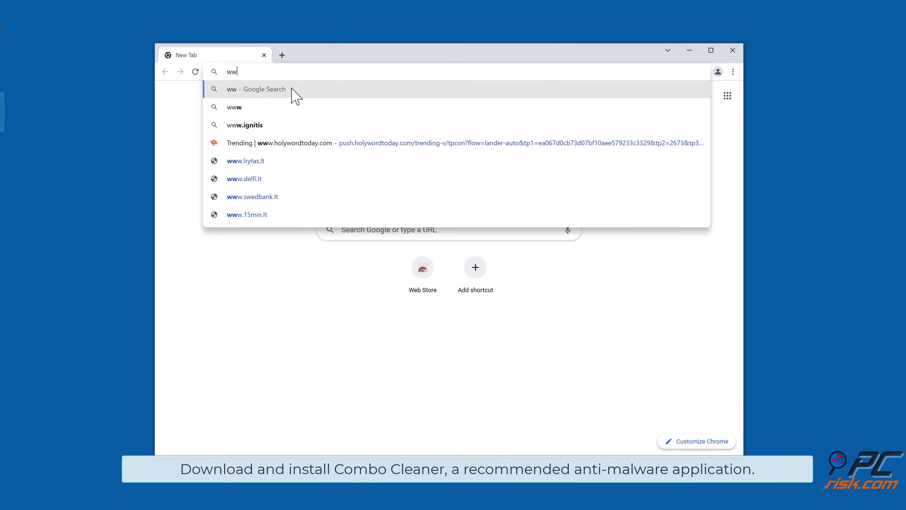
type("ombocleane")
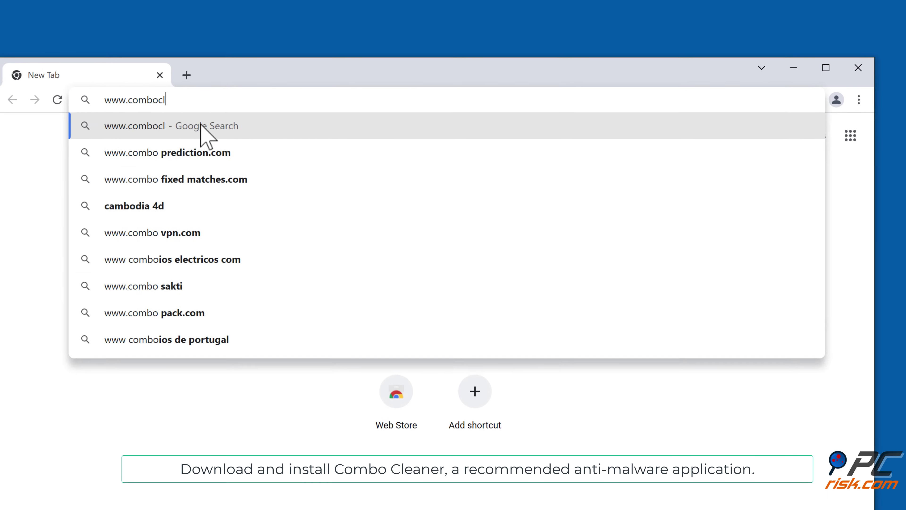
type("r.com")
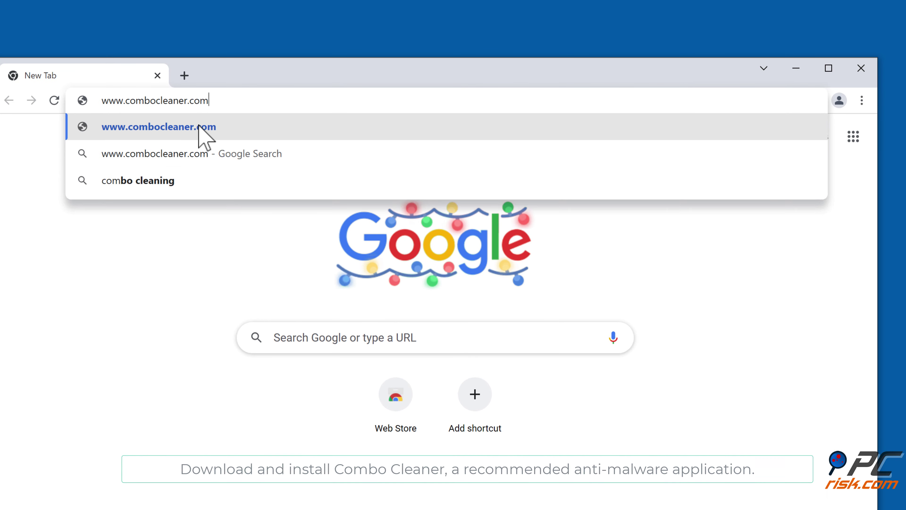
key("Return")
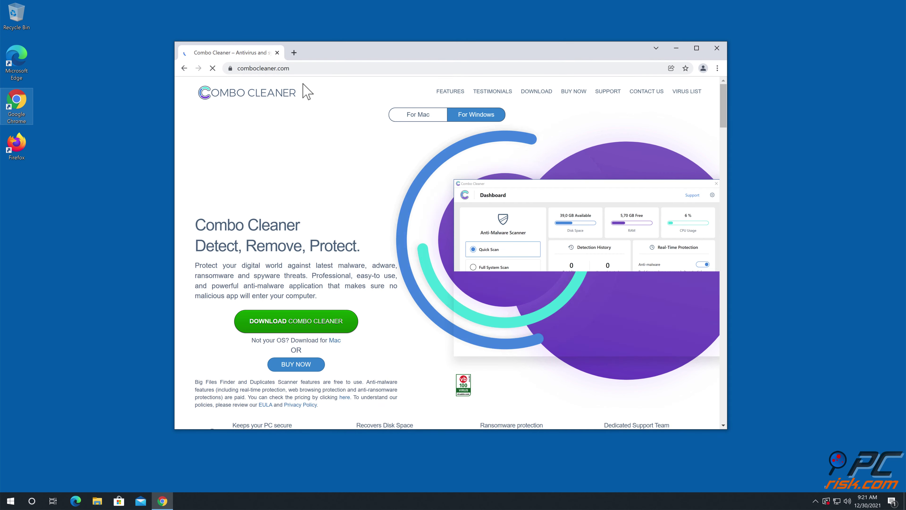
- Download CCSetup.exe and run it, granting permission, to install Combo Cleaner
left_click(310, 322)
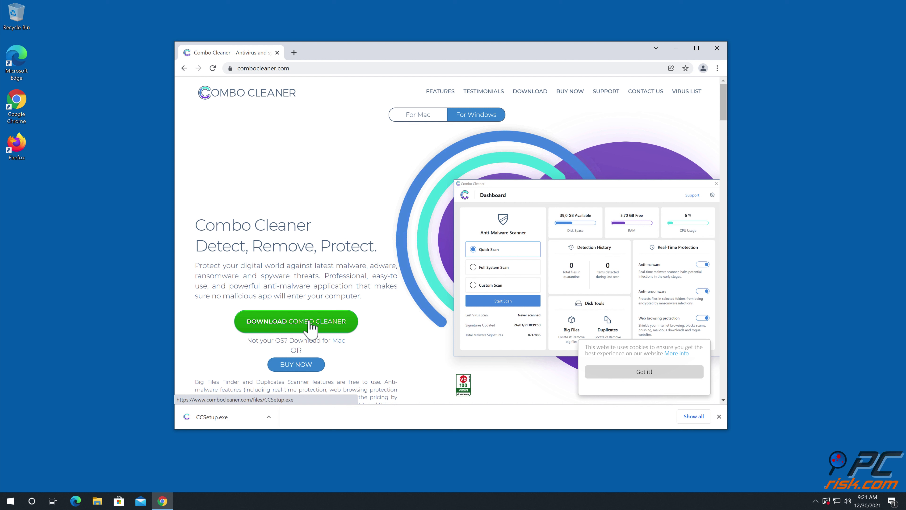
left_click(238, 418)
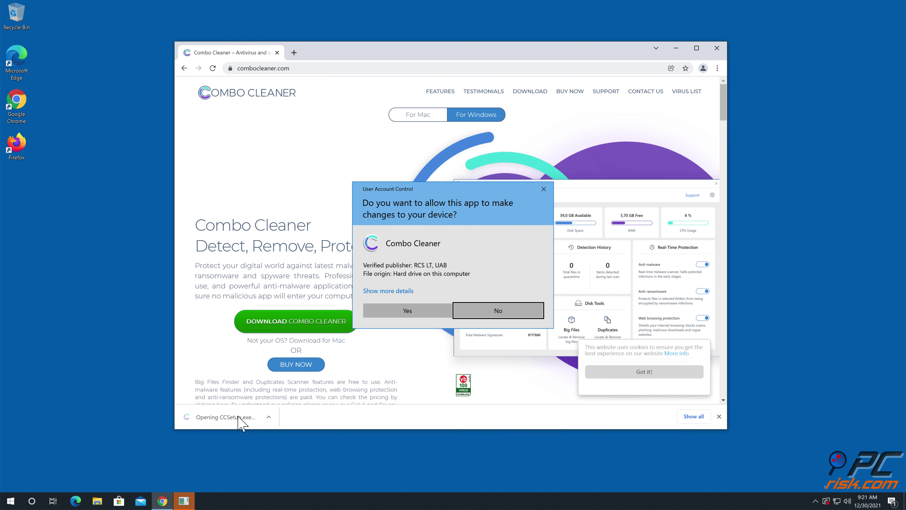
left_click(407, 310)
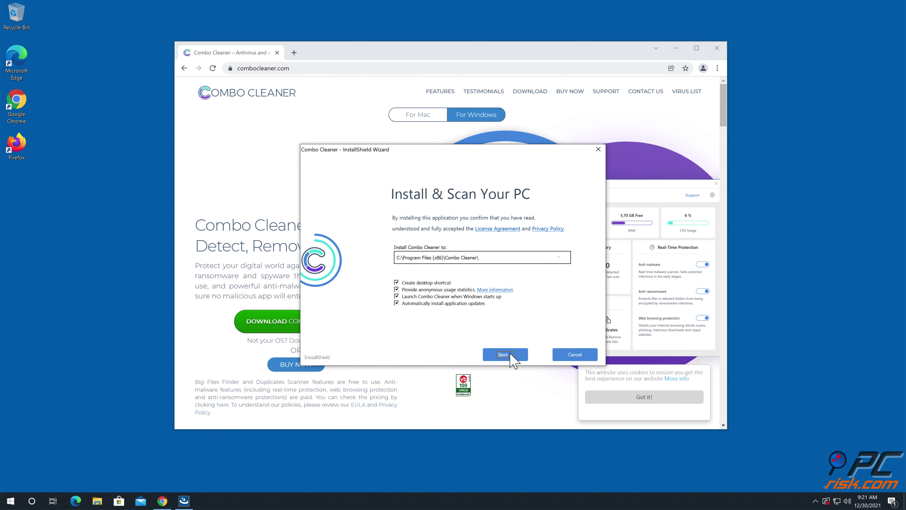
left_click(504, 354)
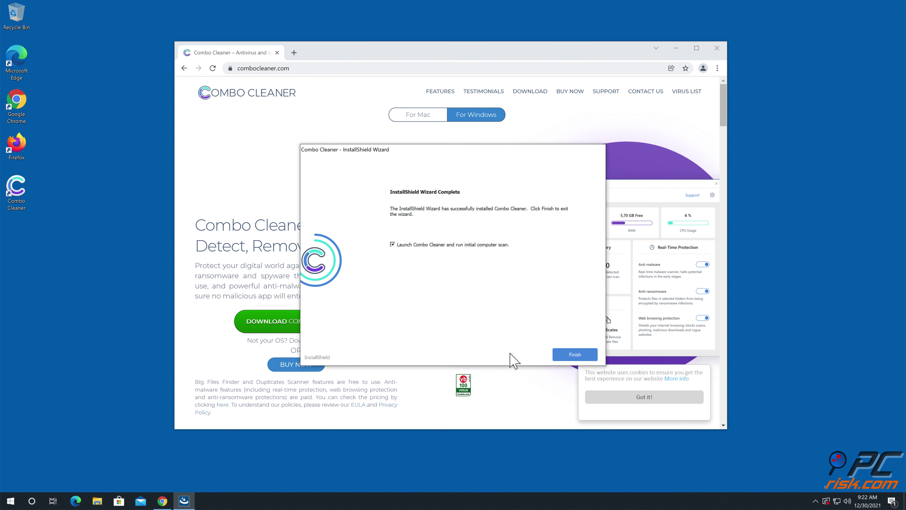
- Finish setup, close Chrome, and quarantine the scanned push.holywordtoday.com Ads threat in Combo Cleaner
left_click(572, 353)
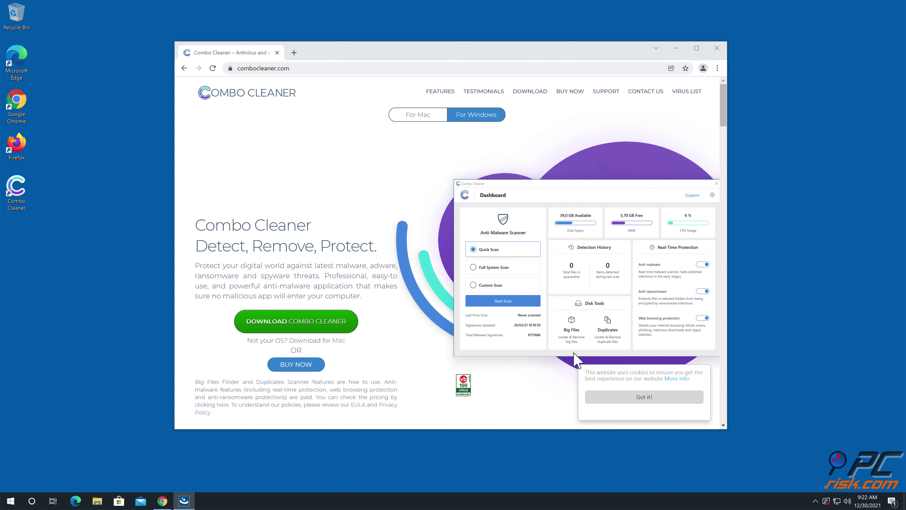
left_click(717, 48)
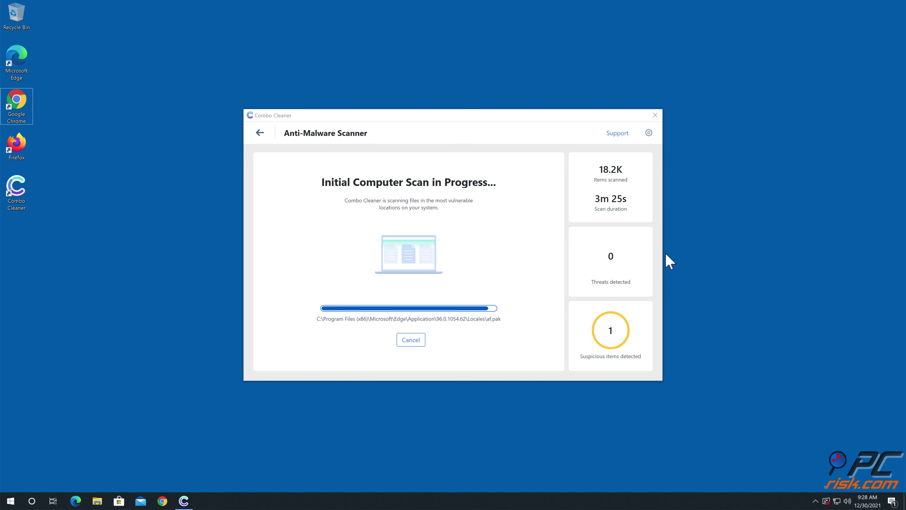
left_click(624, 361)
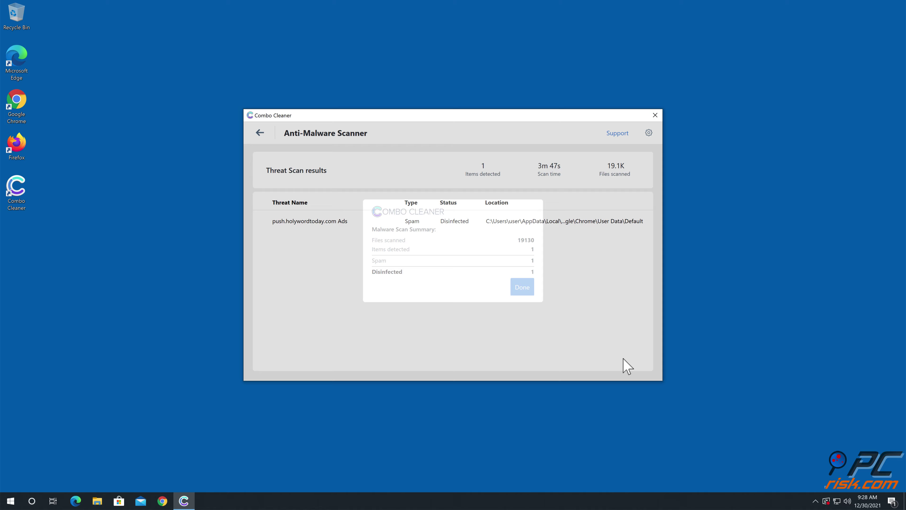
left_click(522, 287)
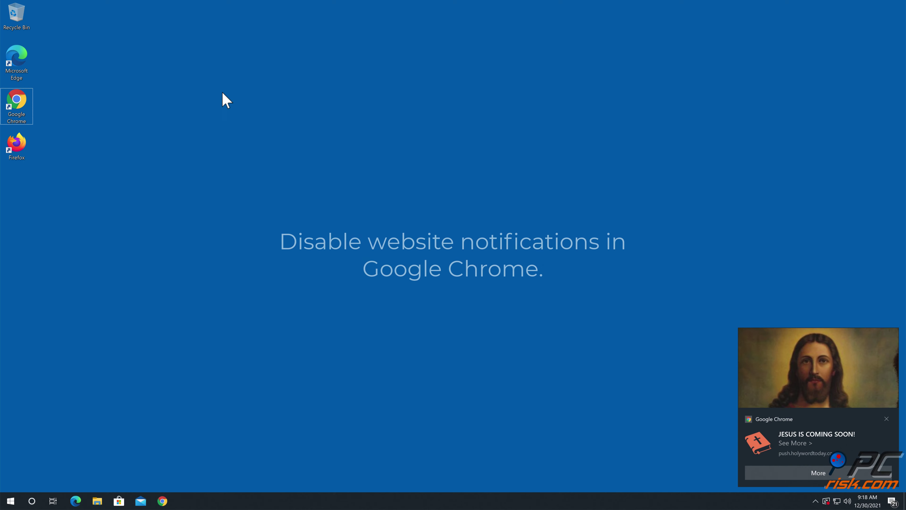
- Relaunch Chrome from the desktop and open chrome://settings from the three-dot menu
double_click(22, 105)
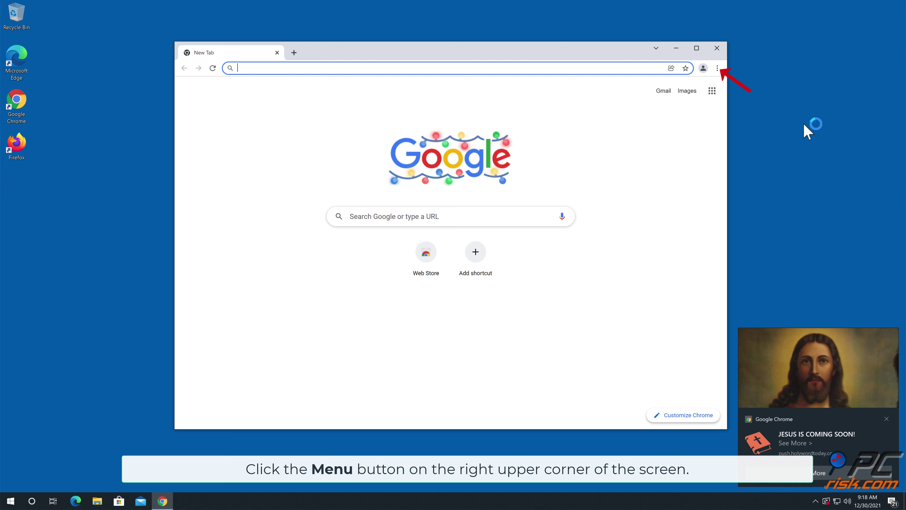
left_click(717, 68)
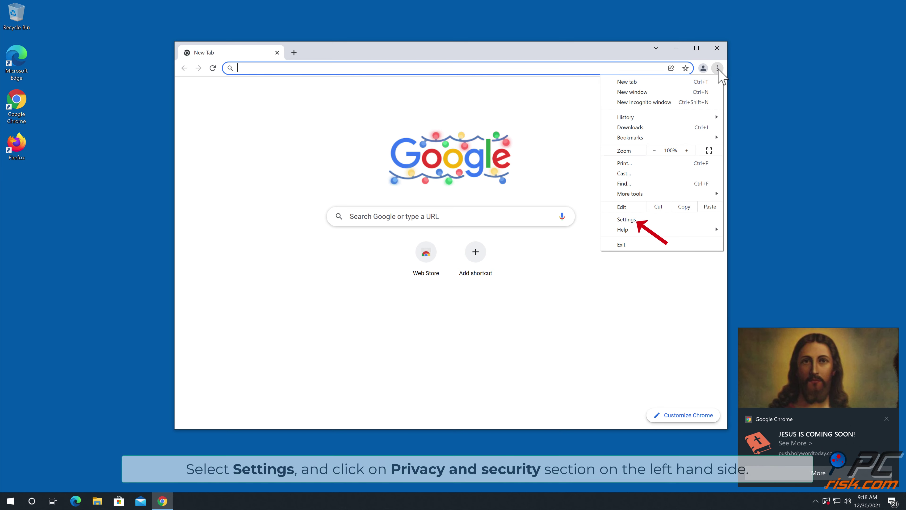
left_click(671, 217)
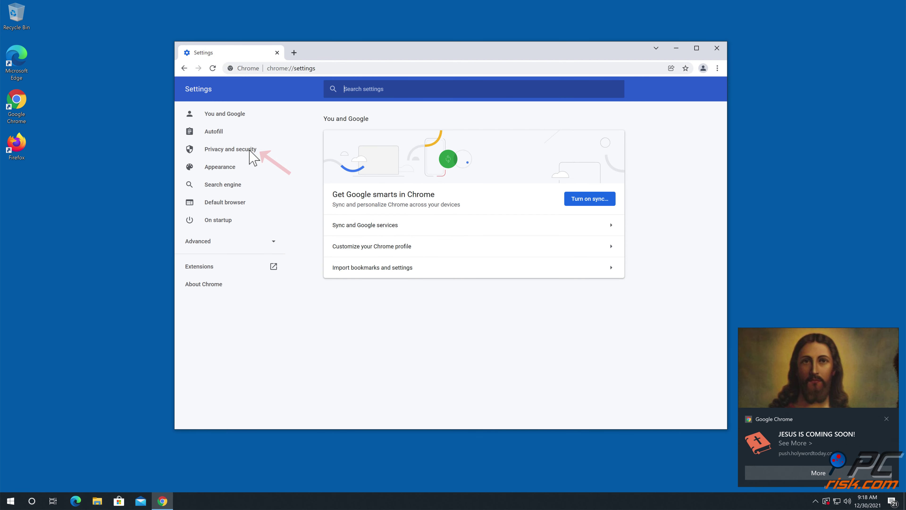
- Go to Privacy and security > Site settings > Notifications
left_click(252, 157)
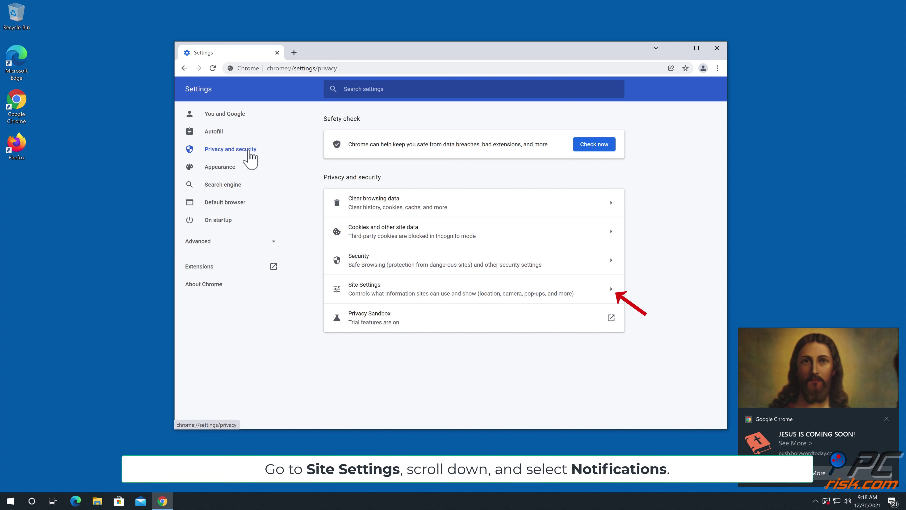
left_click(612, 290)
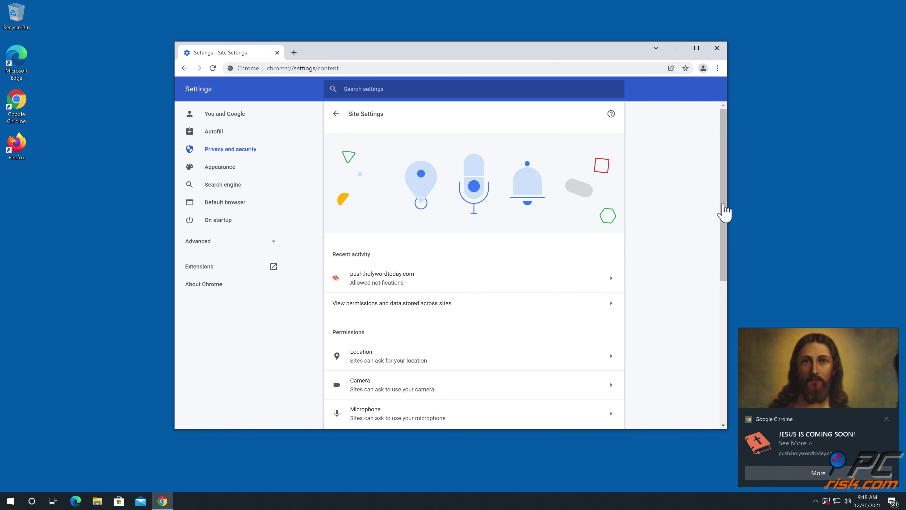
left_click_drag(725, 212, 726, 302)
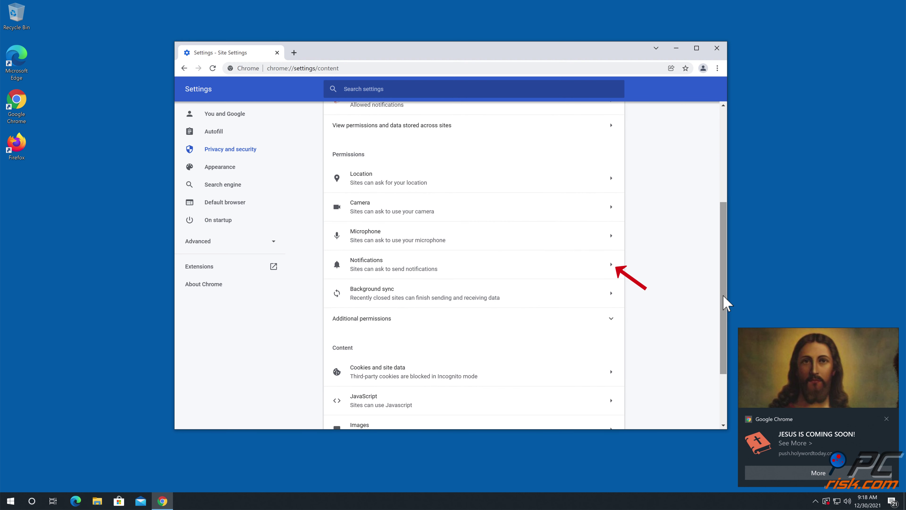
left_click(611, 273)
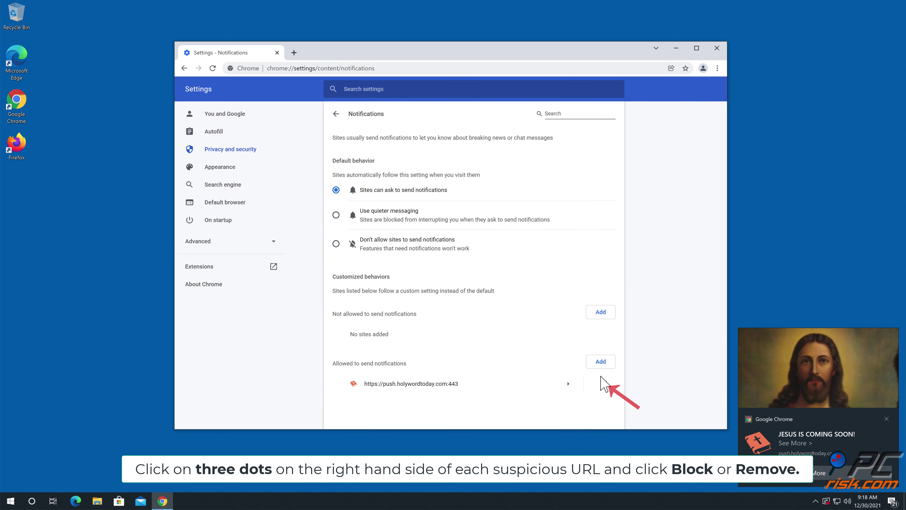
left_click(606, 384)
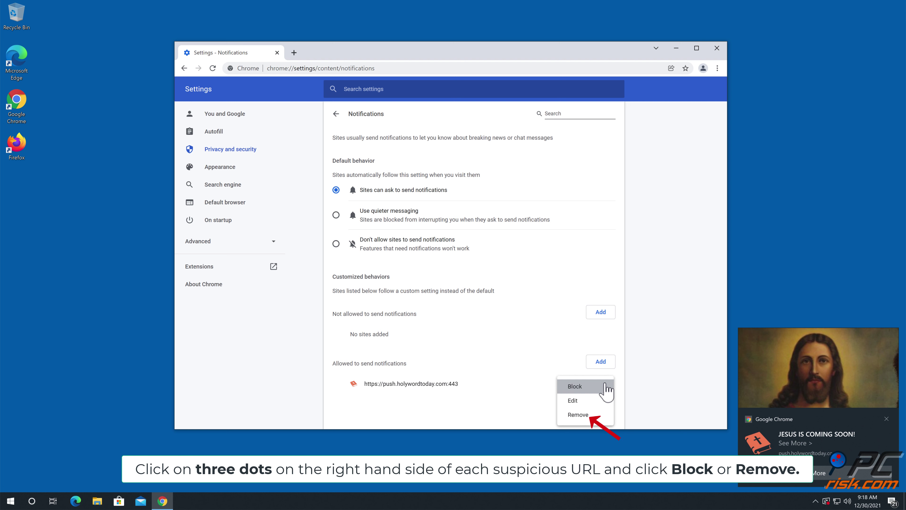
left_click(600, 417)
left_click(716, 48)
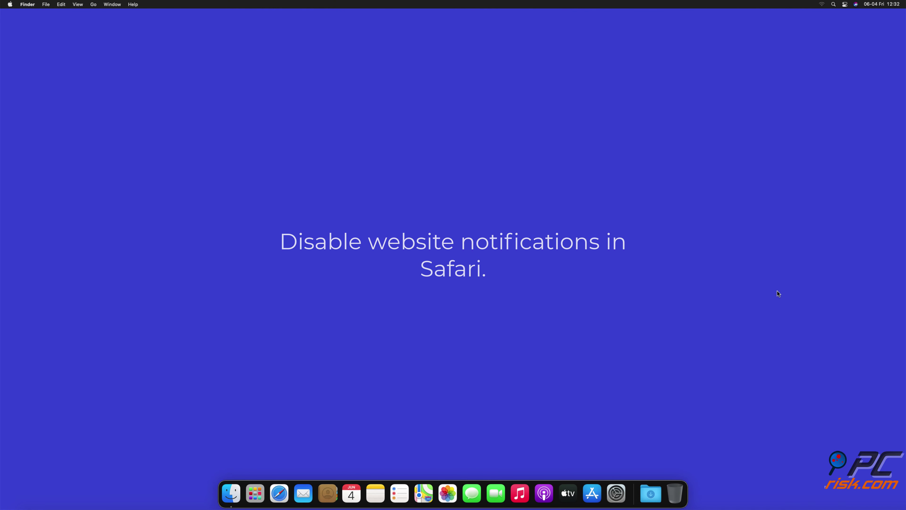
- Launch Safari from the Dock and open Safari > Preferences
left_click(279, 494)
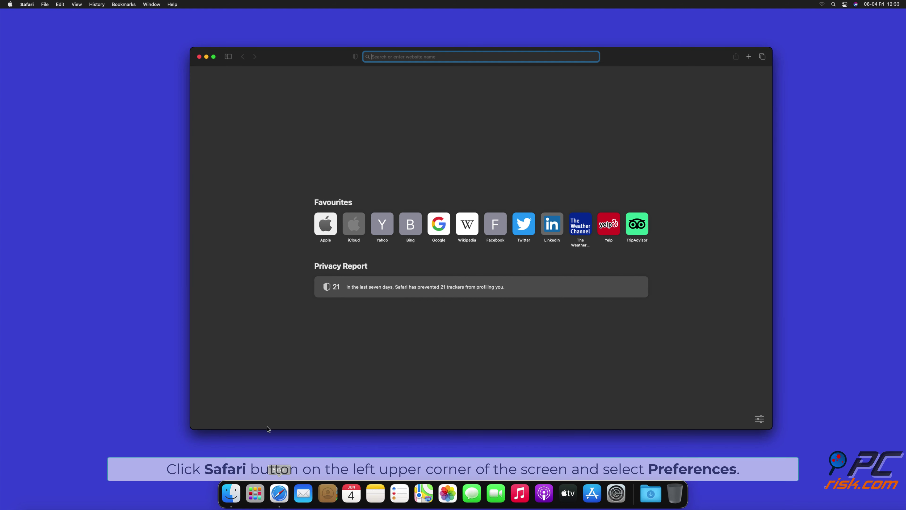
left_click(27, 5)
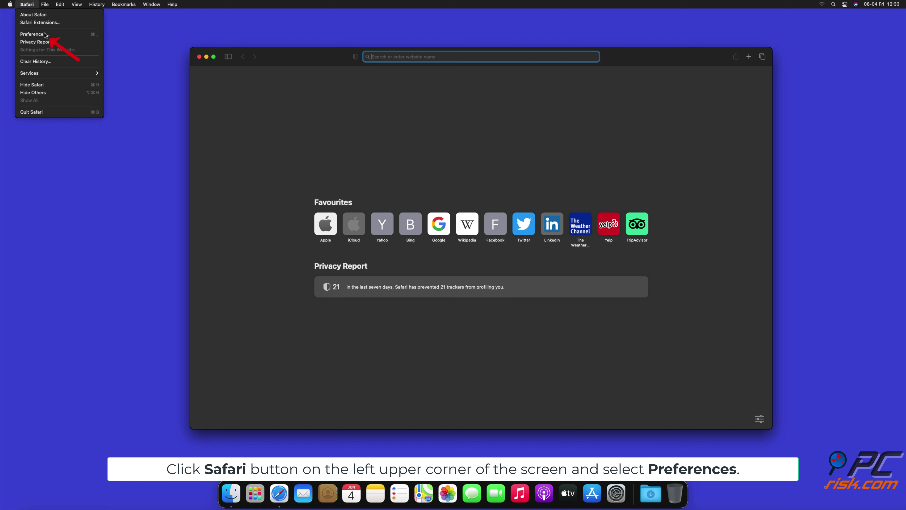
left_click(32, 34)
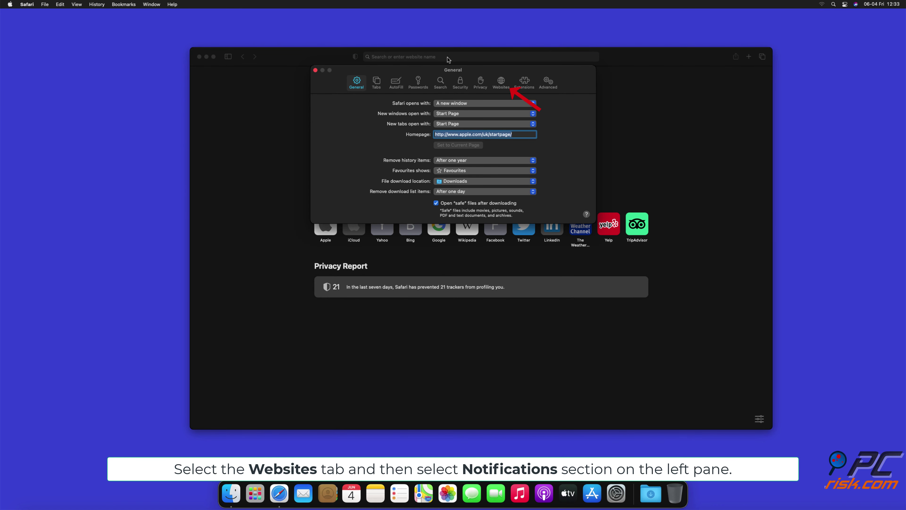
- Show the Notifications list on the Websites tab of Safari Preferences
left_click(501, 82)
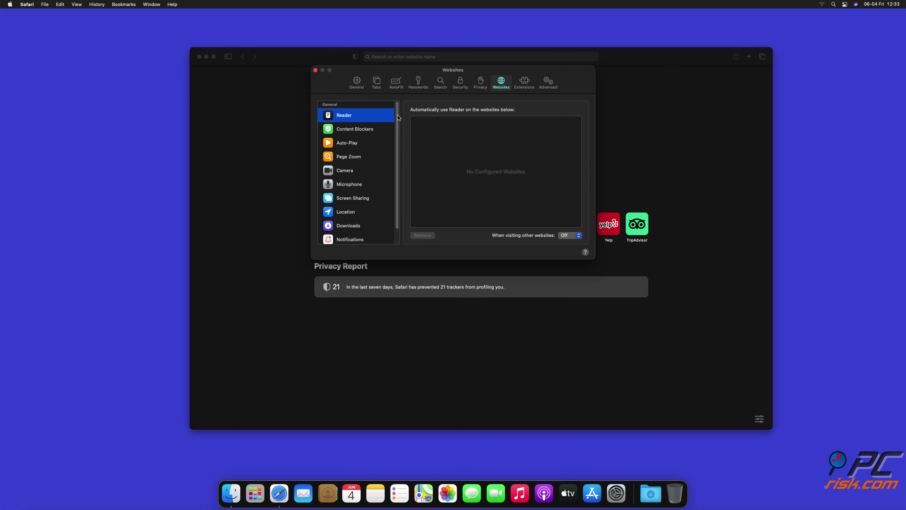
scroll(397, 142, "down", 1)
left_click(350, 224)
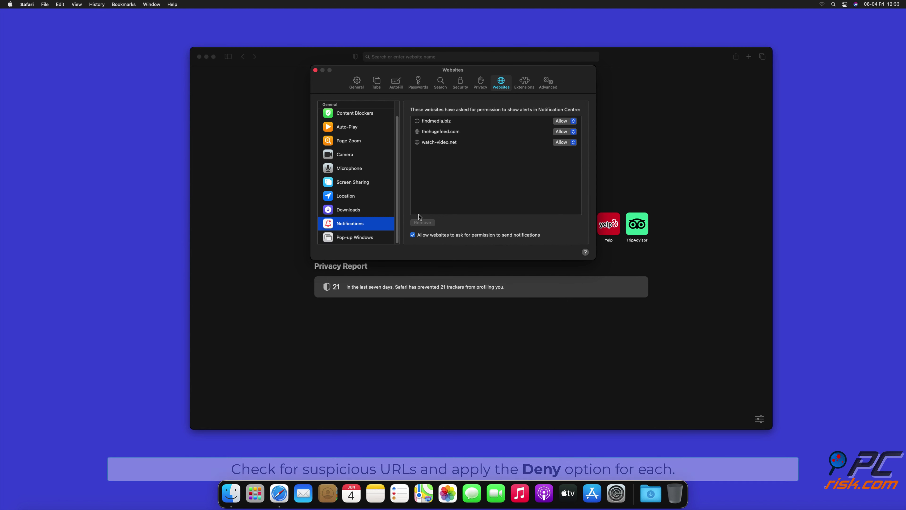
- Set thehugefeed.com and watch-video.net notifications to Deny, then close Preferences and Safari
left_click(574, 132)
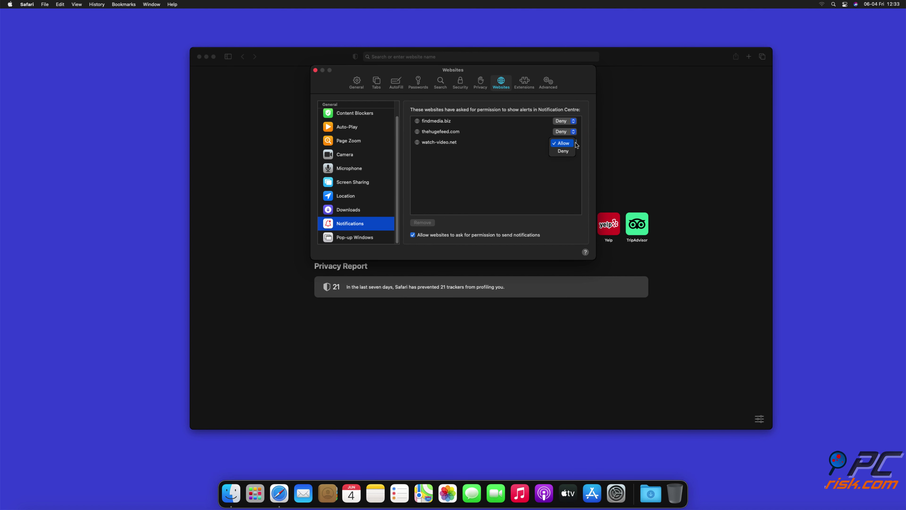
left_click(564, 151)
left_click(316, 70)
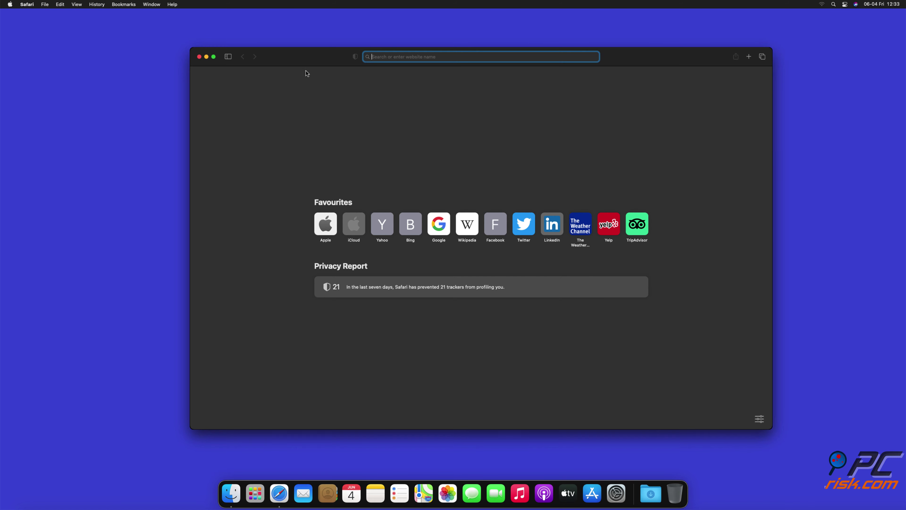
left_click(199, 58)
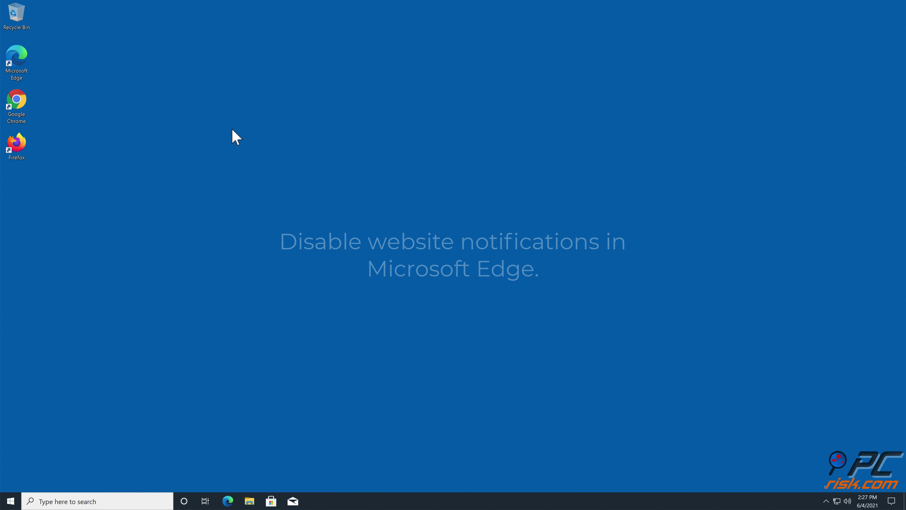
- Launch Microsoft Edge from the desktop and open Settings from its three-dots menu
double_click(23, 75)
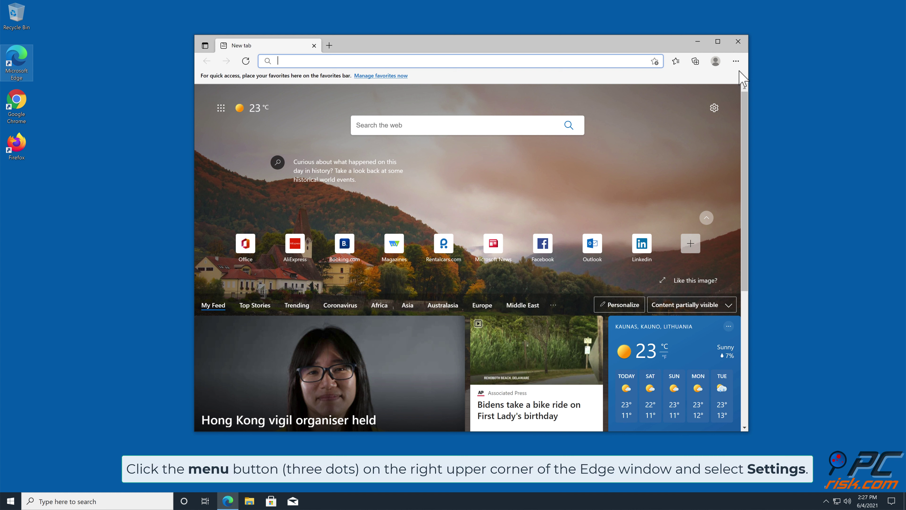
left_click(736, 62)
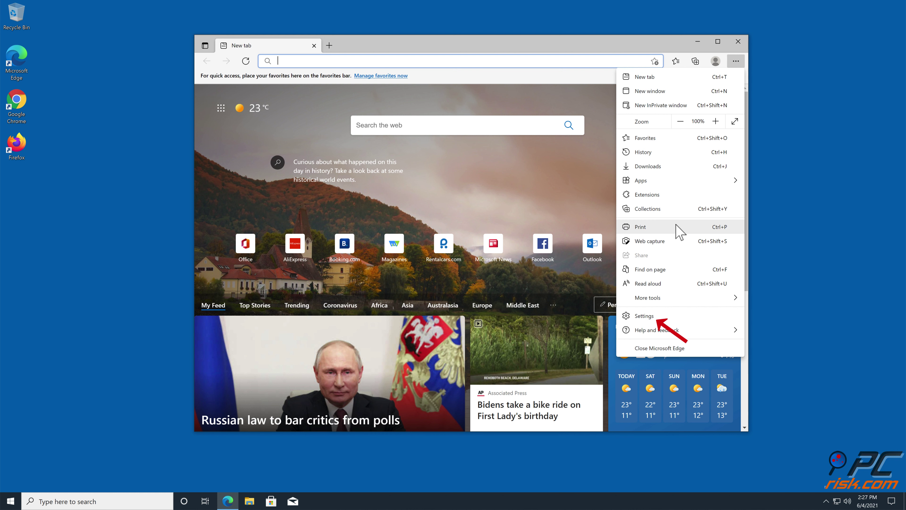
left_click(652, 319)
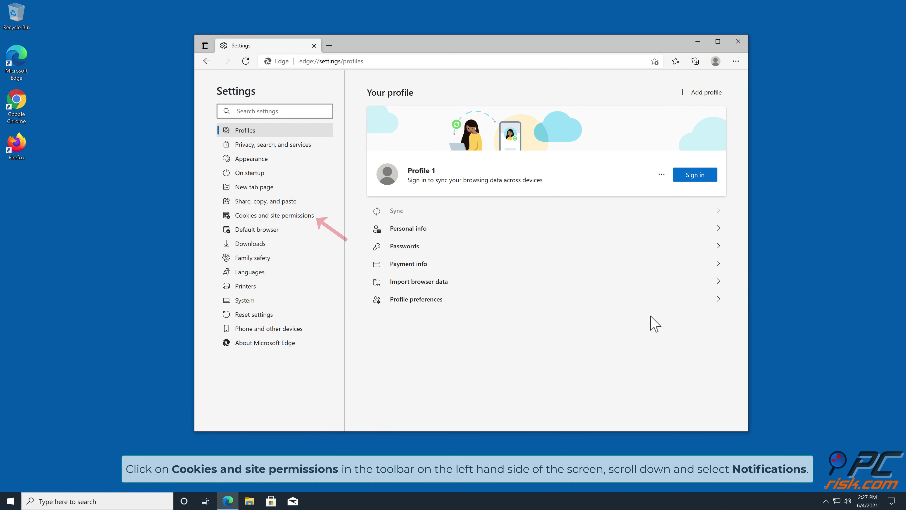
- Remove captcharesolver.com from Edge's allowed notification sites, then close Edge
left_click(296, 215)
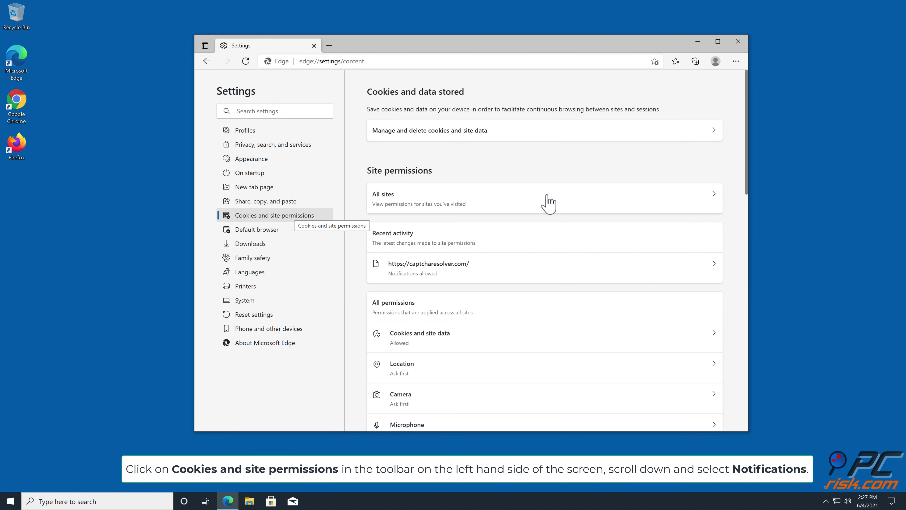
left_click_drag(748, 176, 743, 243)
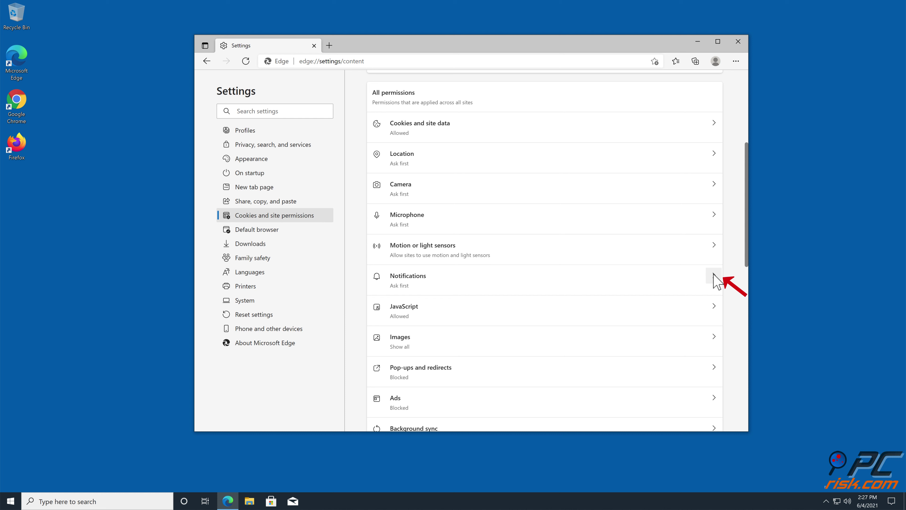
left_click(714, 275)
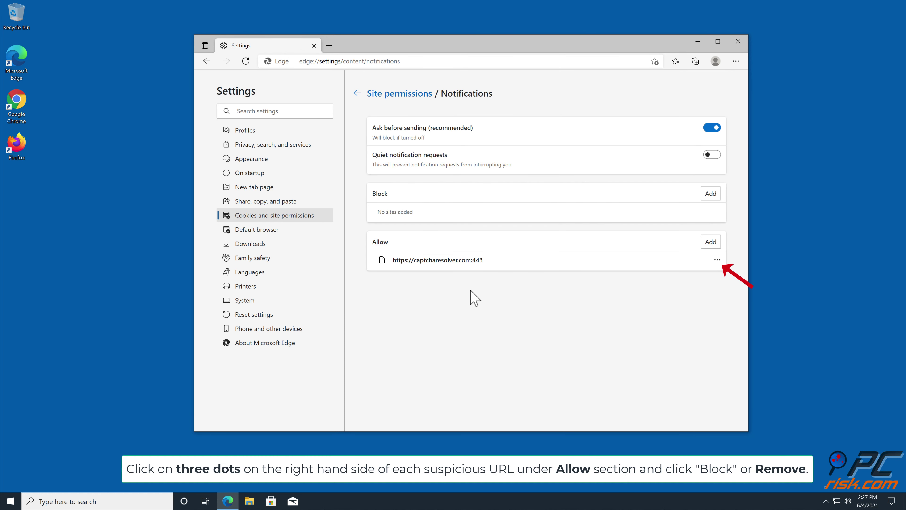
left_click(718, 260)
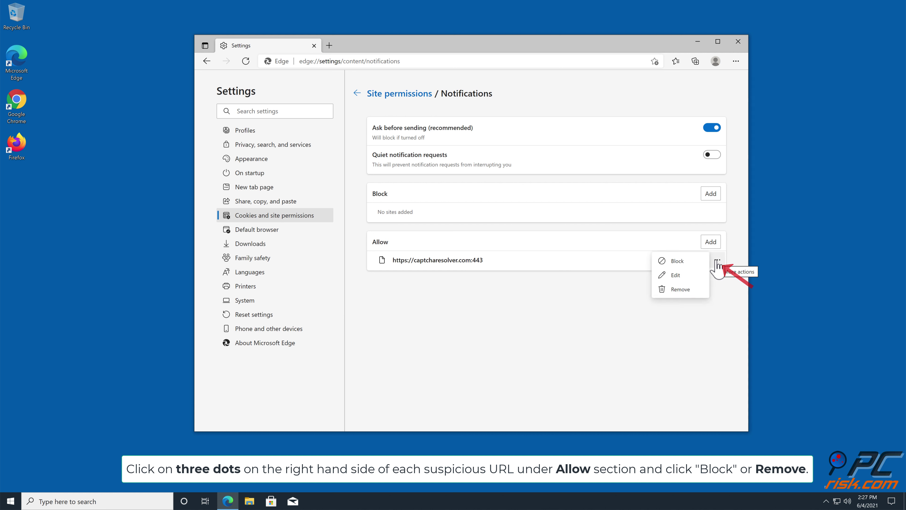
left_click(682, 290)
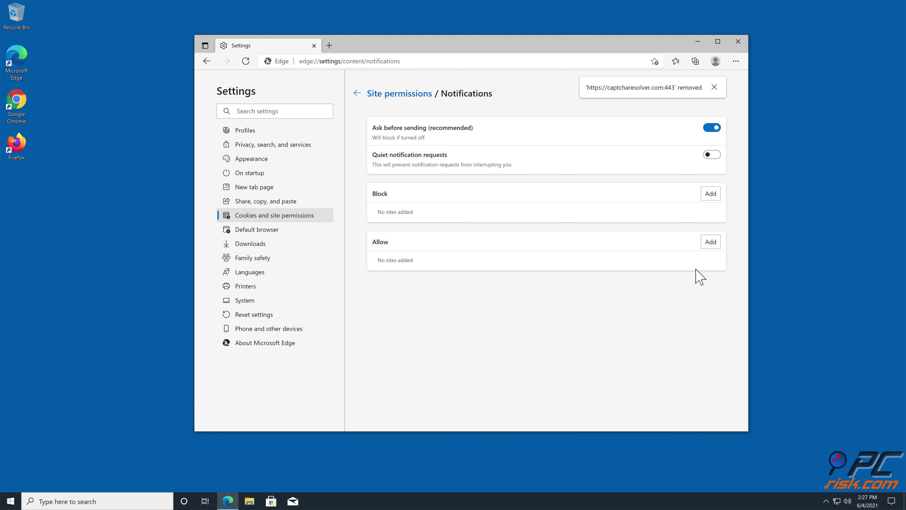
left_click(737, 42)
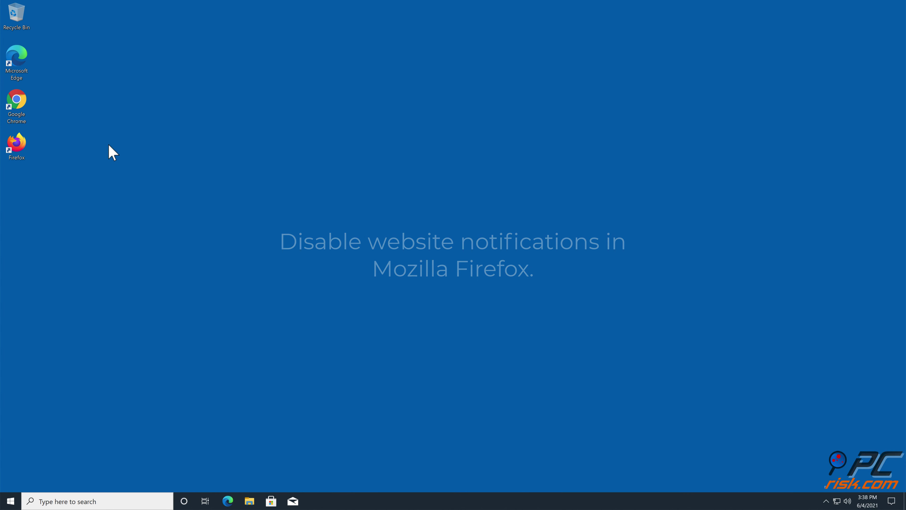
- Launch Firefox from its desktop icon and go to its Settings page
double_click(24, 145)
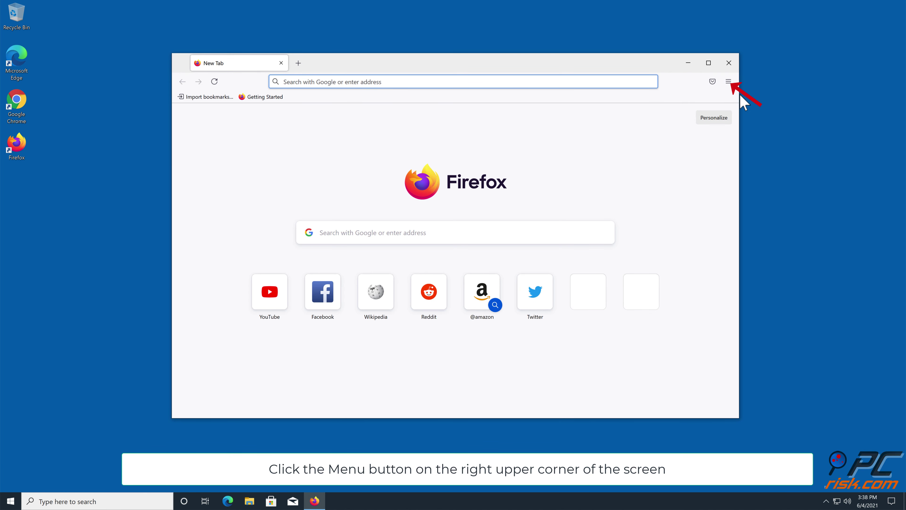
left_click(729, 83)
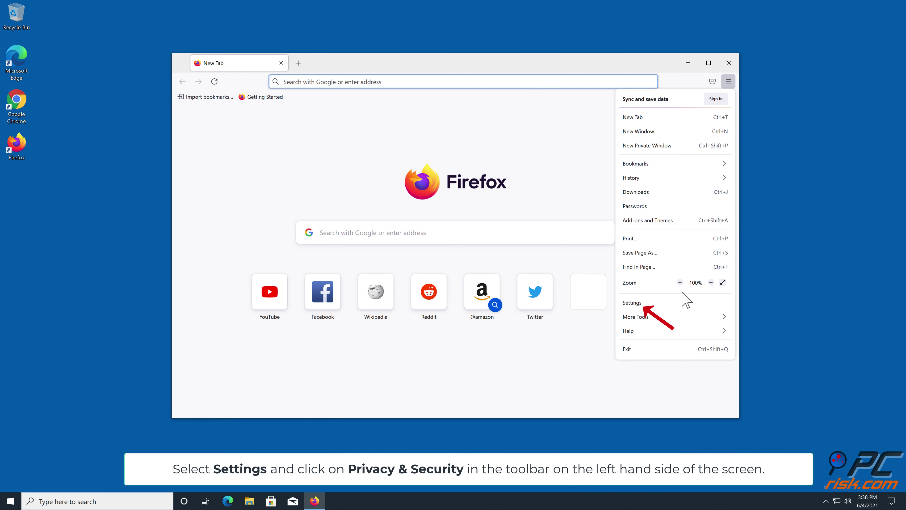
left_click(633, 302)
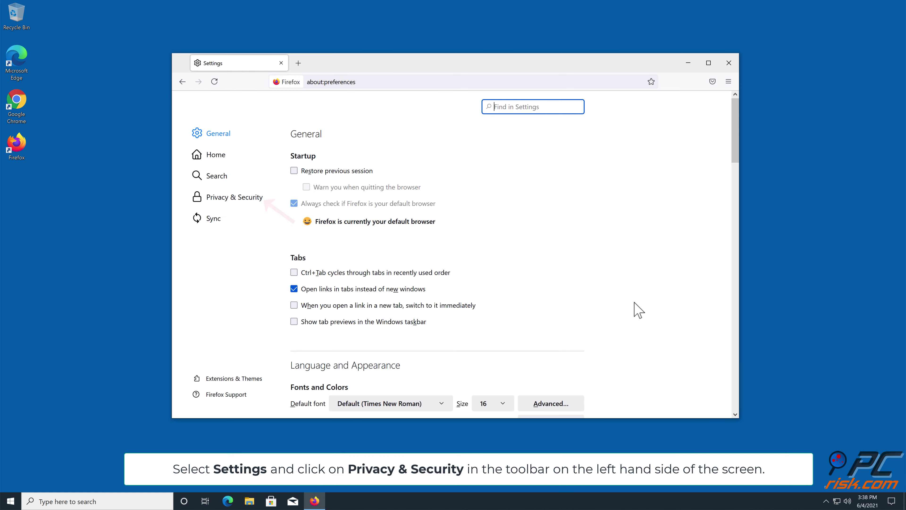
- Under Privacy & Security, open Notifications permission settings and expand h.captcharesolver.com's Status dropdown
left_click(219, 203)
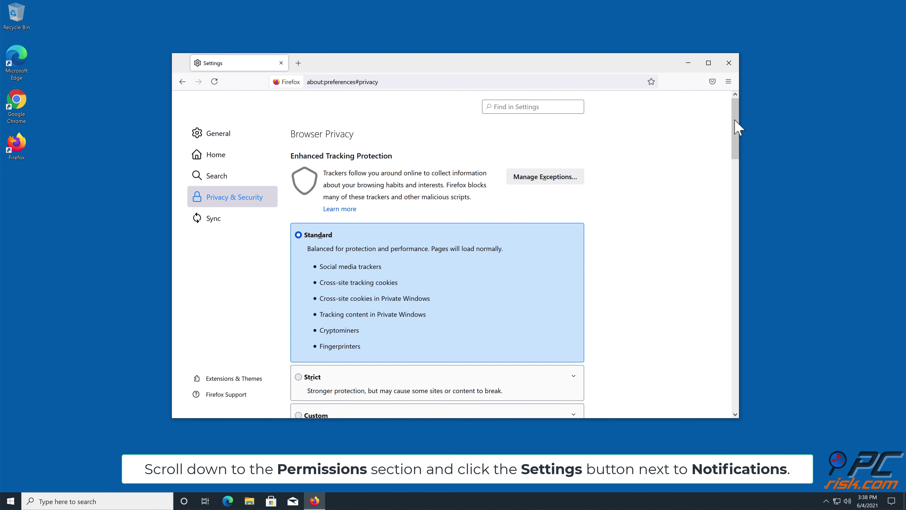
left_click_drag(735, 120, 720, 283)
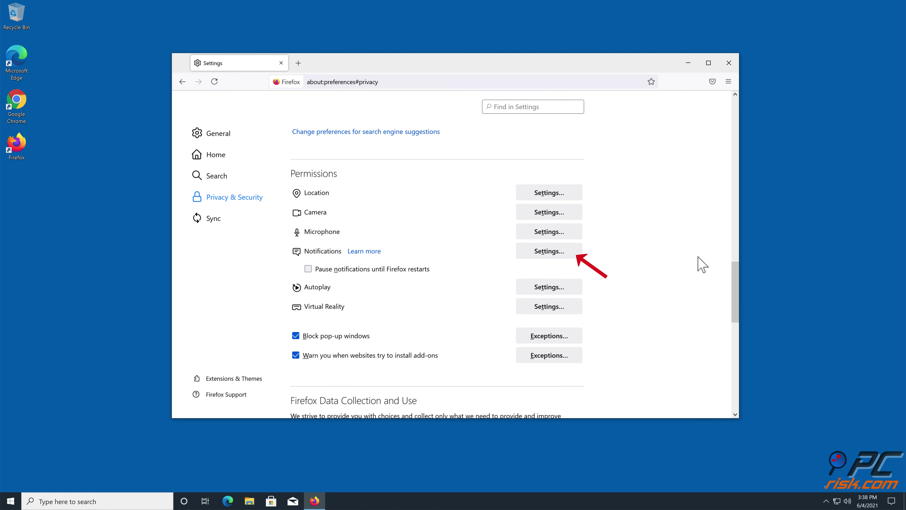
left_click(543, 253)
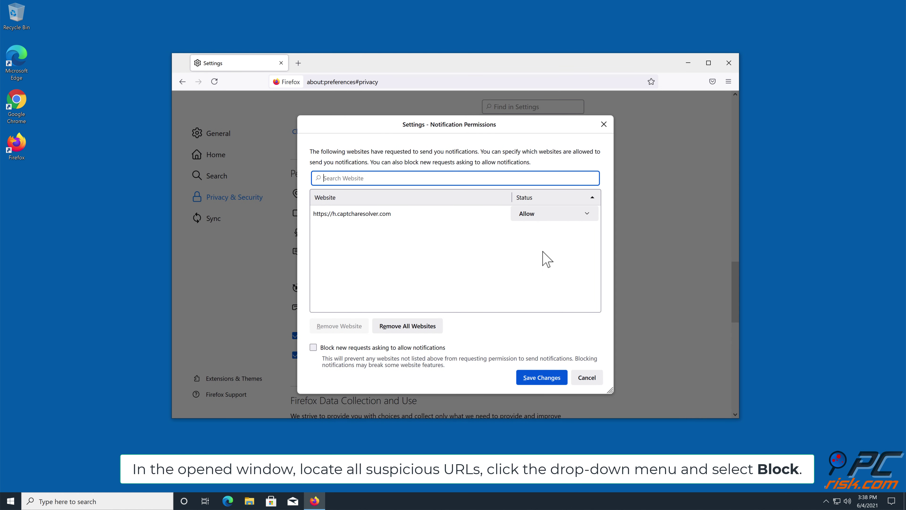
left_click(589, 216)
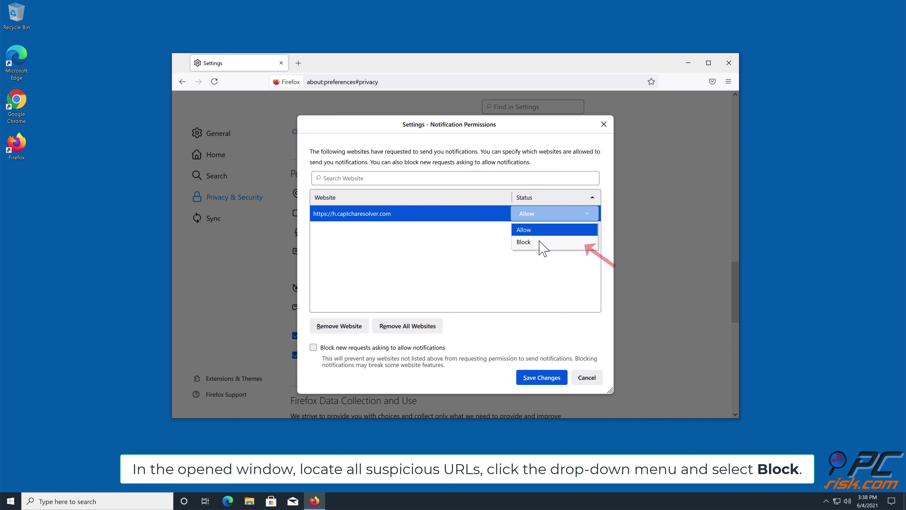